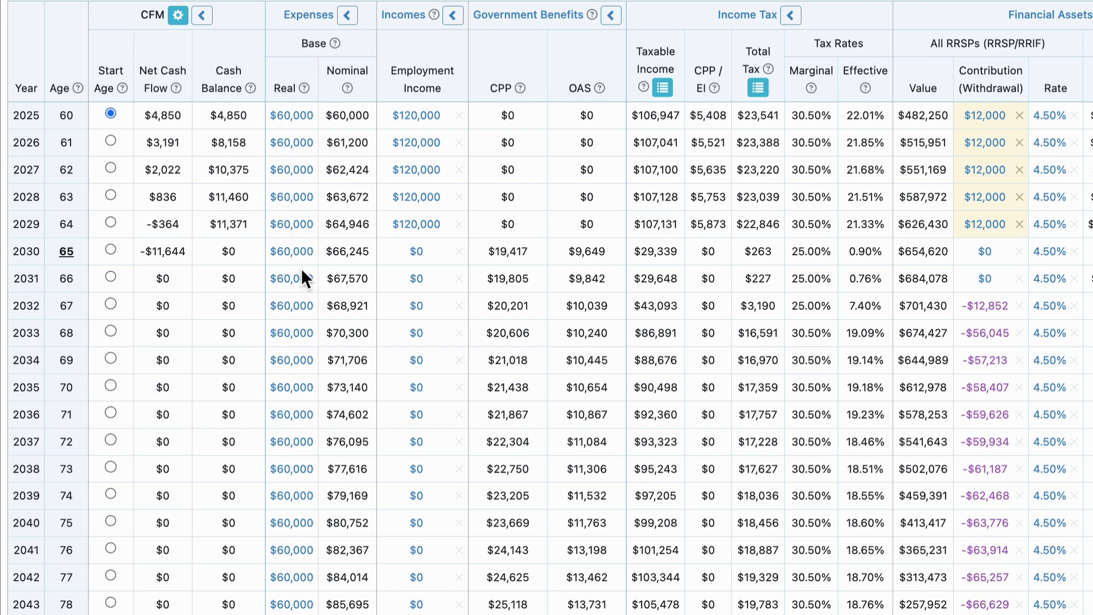
Examine the net cash flow and cash balance columns from age 60 to age 100 for years with a shortfall.
{"action": "scroll", "coordinate": [300, 267], "scroll_direction": "down", "scroll_amount": 5}
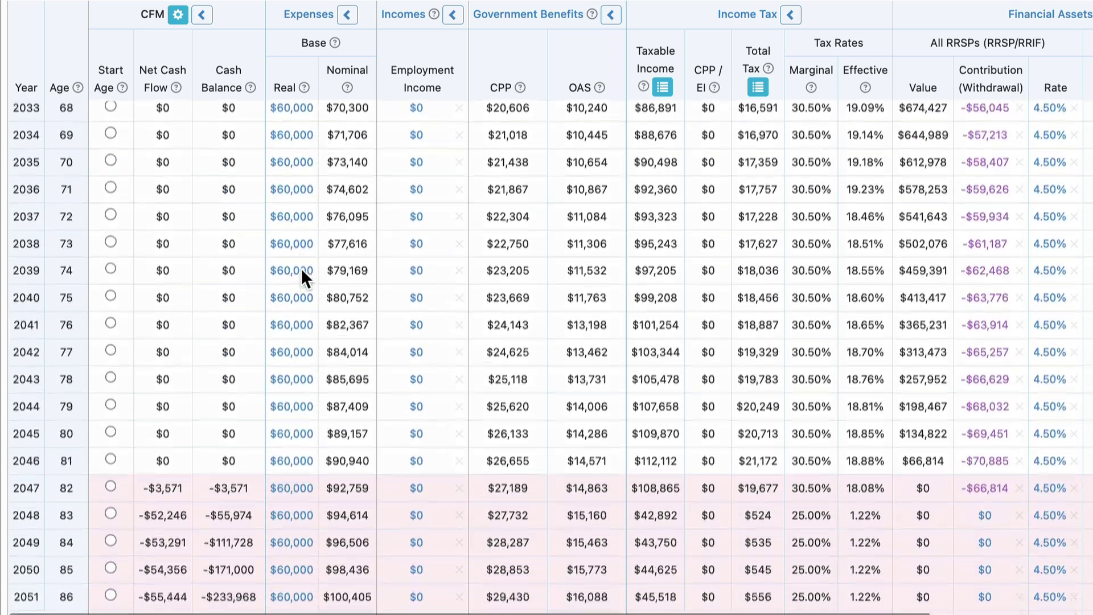
{"action": "scroll", "coordinate": [301, 268], "scroll_direction": "down", "scroll_amount": 1}
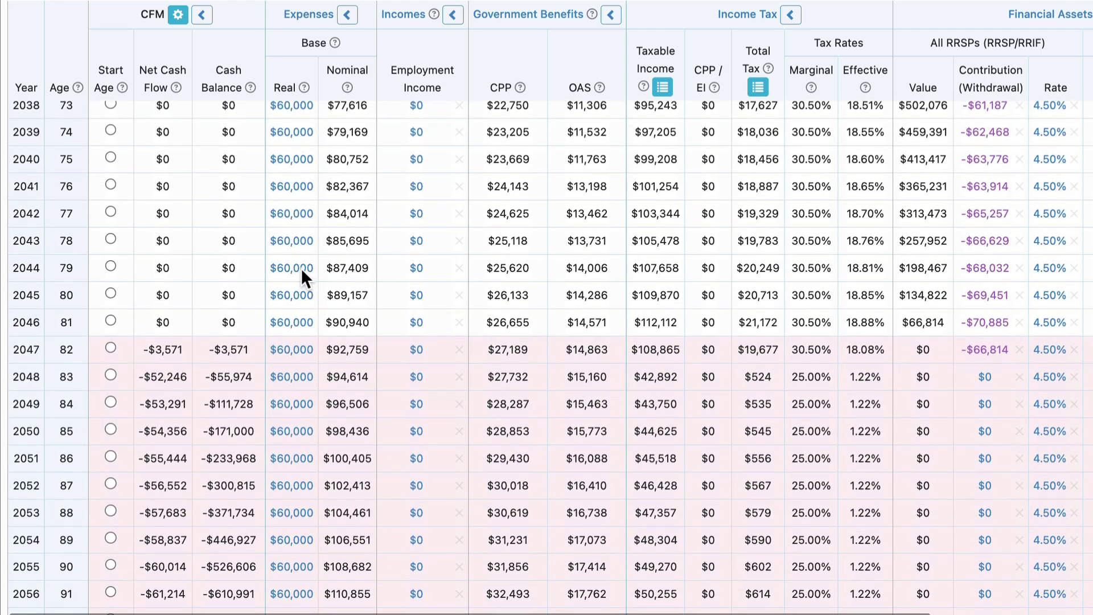
{"action": "scroll", "coordinate": [301, 268], "scroll_direction": "down", "scroll_amount": 1}
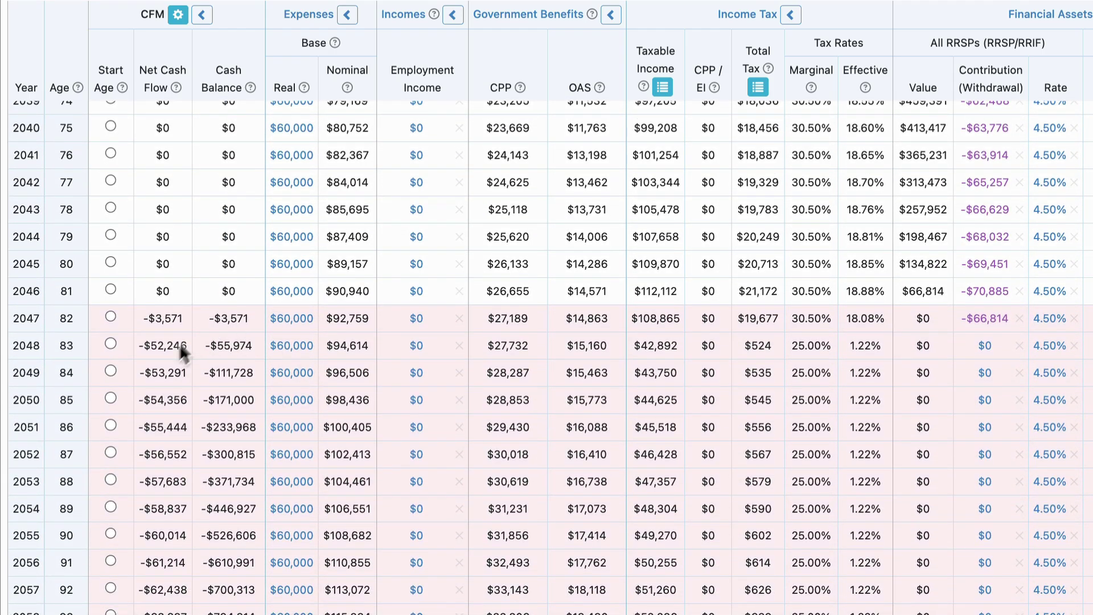
{"action": "scroll", "coordinate": [237, 350], "scroll_direction": "down", "scroll_amount": 3}
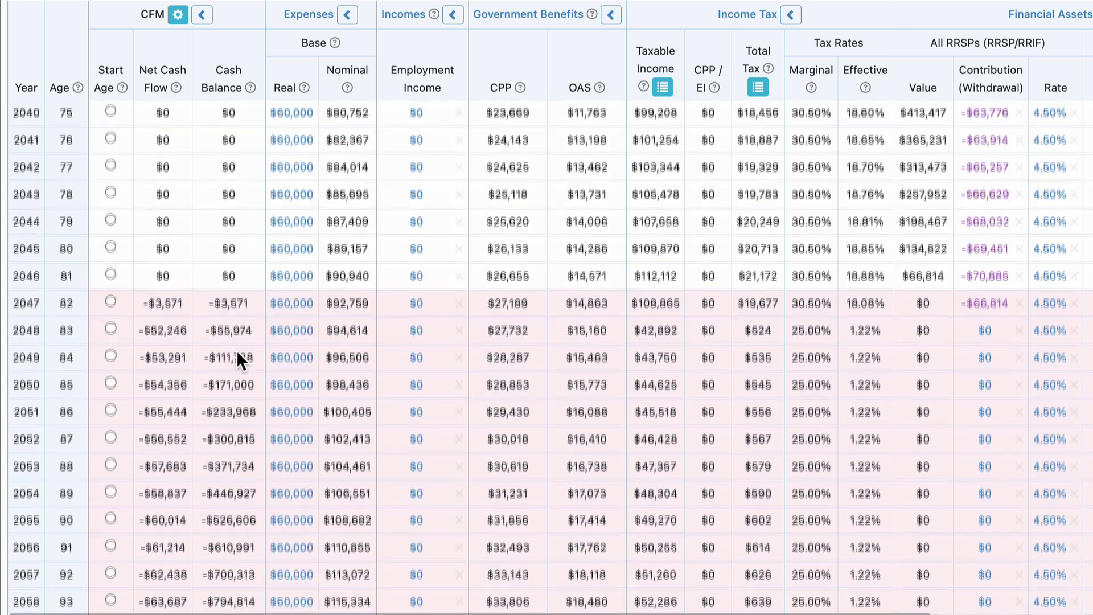
{"action": "scroll", "coordinate": [236, 350], "scroll_direction": "down", "scroll_amount": 1}
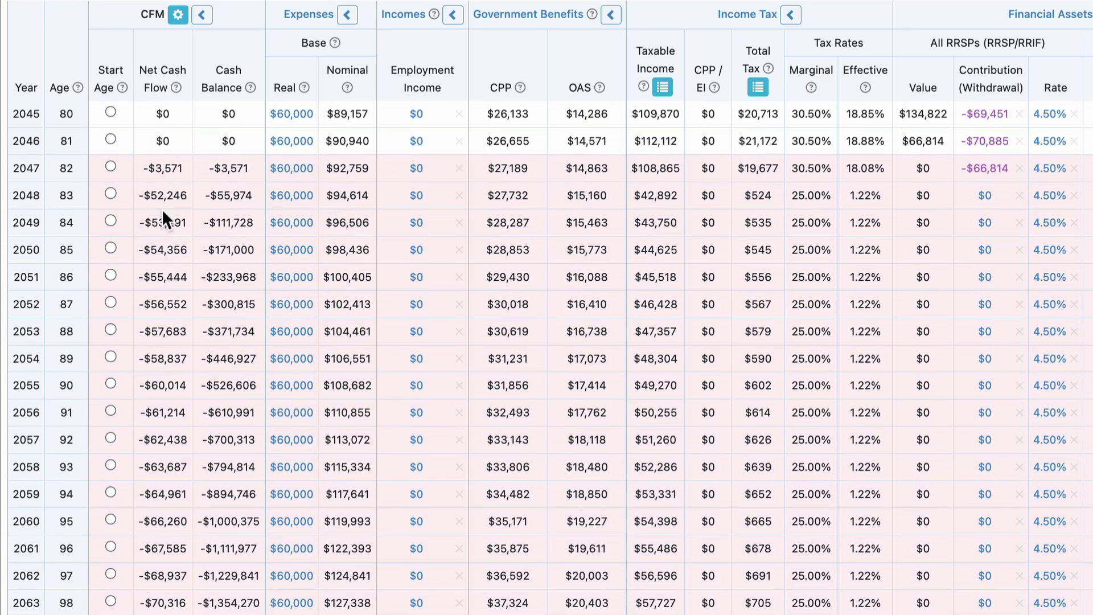
{"action": "scroll", "coordinate": [163, 212], "scroll_direction": "down", "scroll_amount": 2}
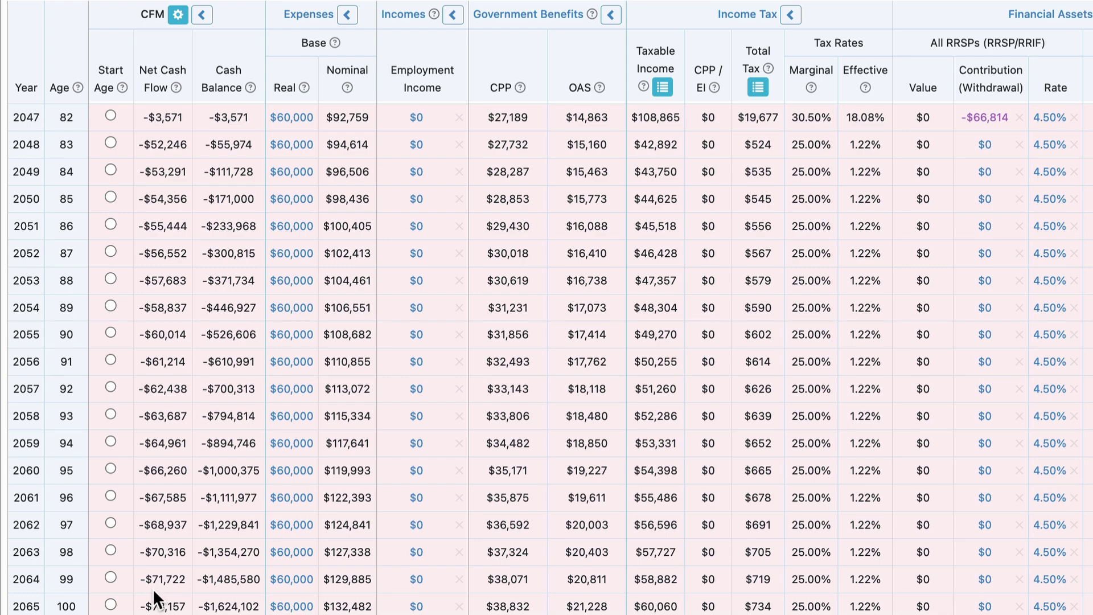
{"action": "scroll", "coordinate": [164, 500], "scroll_direction": "up", "scroll_amount": 3}
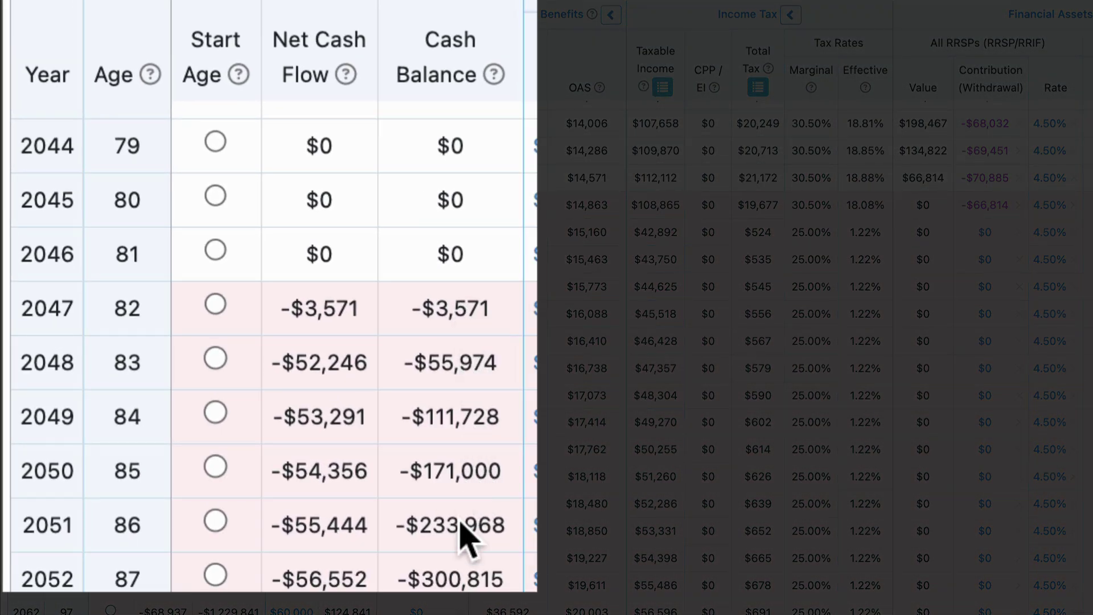
{"action": "scroll", "coordinate": [464, 523], "scroll_direction": "down", "scroll_amount": 1}
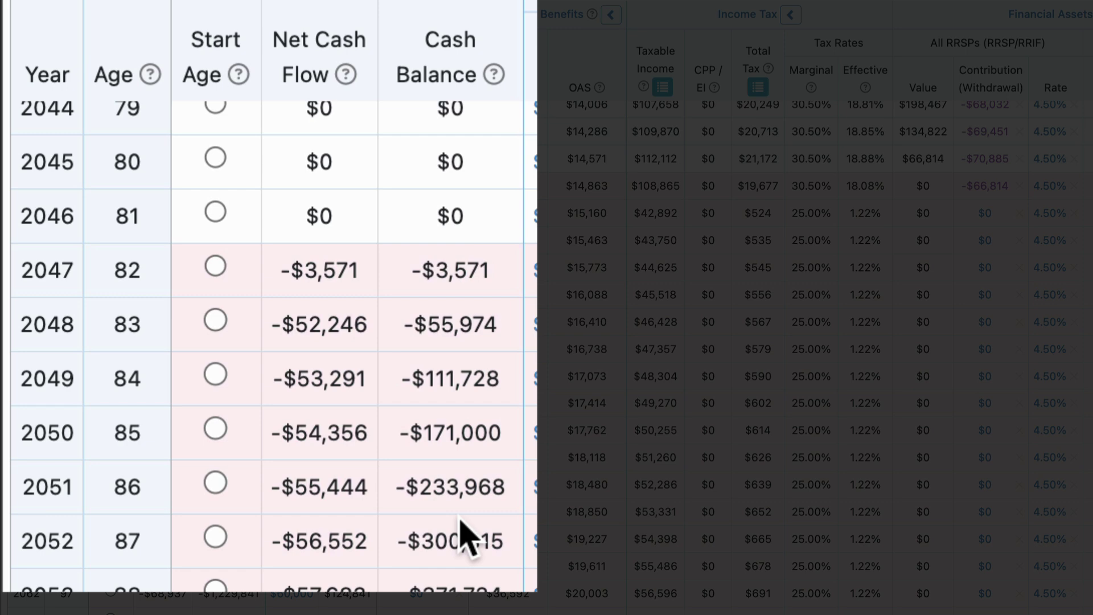
{"action": "scroll", "coordinate": [462, 532], "scroll_direction": "down", "scroll_amount": 1}
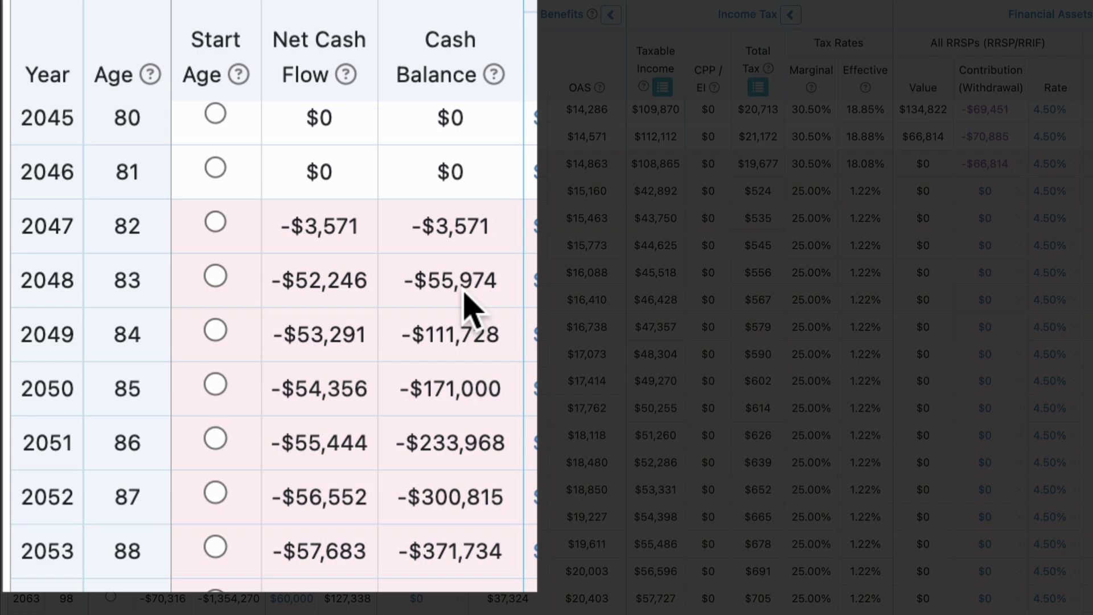
{"action": "scroll", "coordinate": [444, 369], "scroll_direction": "down", "scroll_amount": 2}
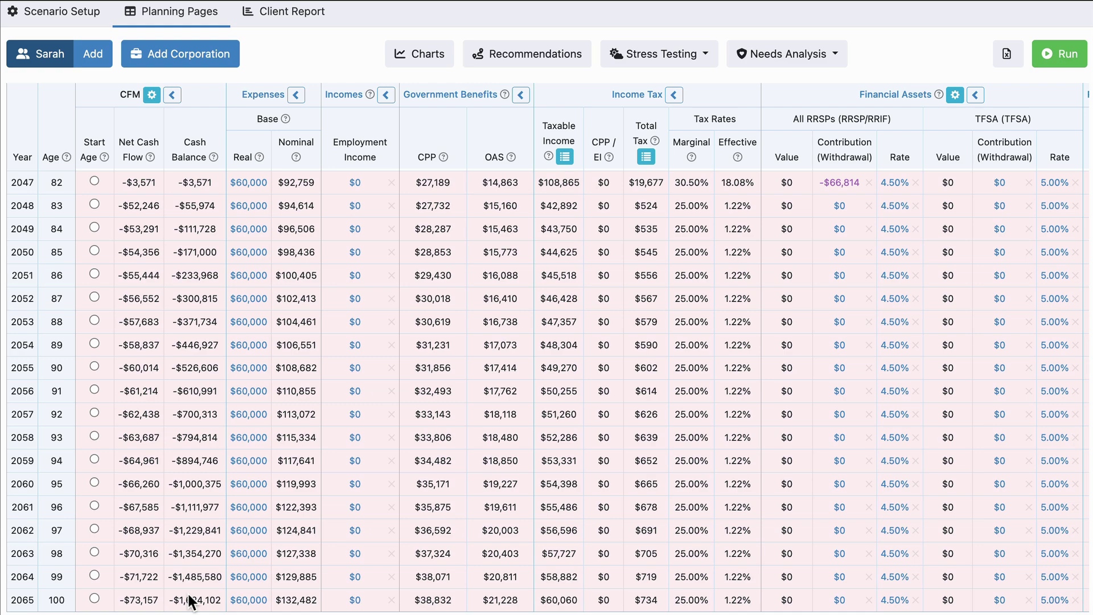
Examine the RRSP/RRIF and TFSA values around age 82, marking both account values for 2047.
{"action": "scroll", "coordinate": [521, 255], "scroll_direction": "right", "scroll_amount": 5}
{"action": "scroll", "coordinate": [520, 254], "scroll_direction": "up", "scroll_amount": 2}
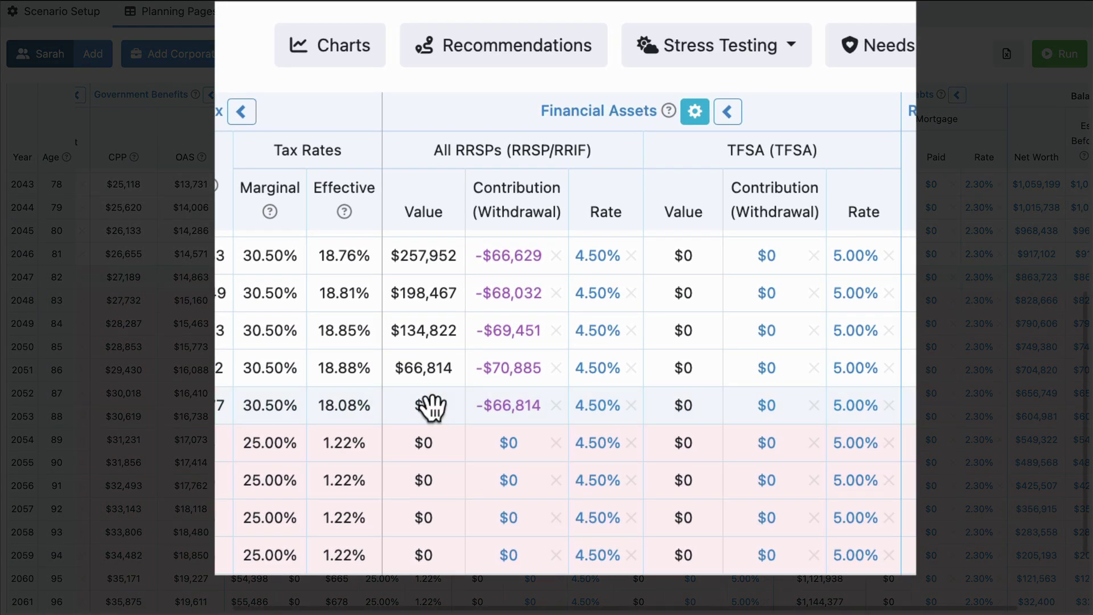
{"action": "left_click", "coordinate": [436, 367]}
{"action": "left_click", "coordinate": [666, 403]}
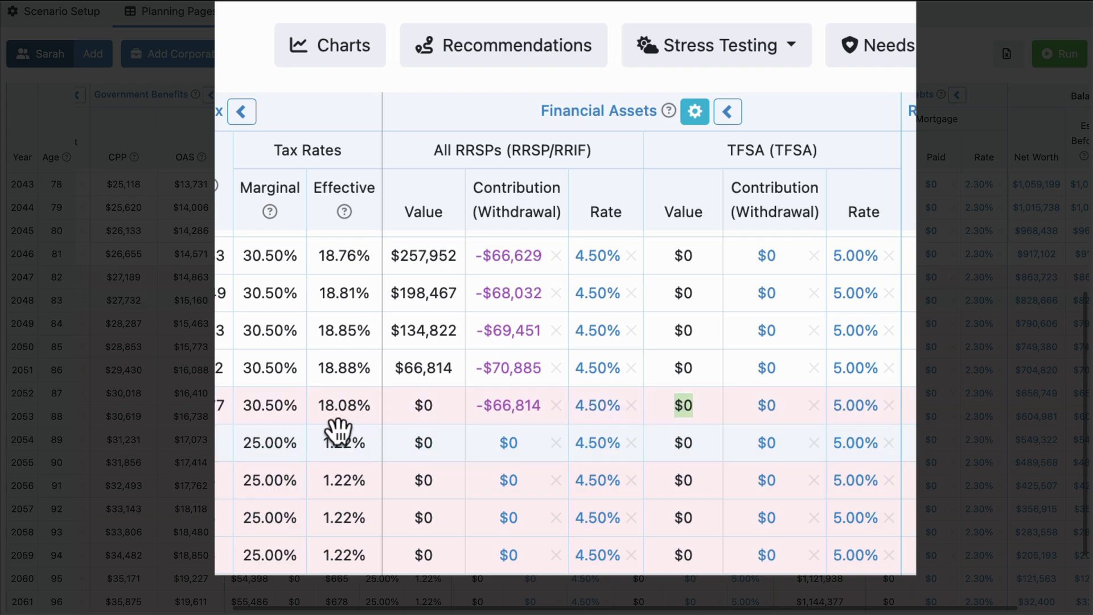
{"action": "left_click", "coordinate": [422, 405]}
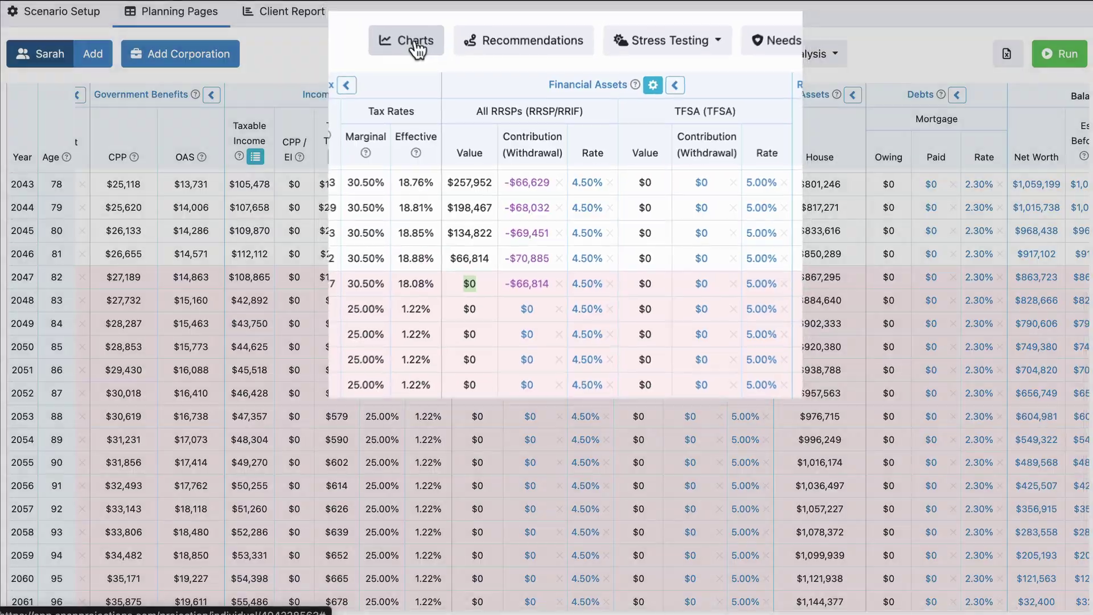
Review the cash outflow, cash inflow and net worth charts, then close the charts window.
{"action": "left_click", "coordinate": [427, 54]}
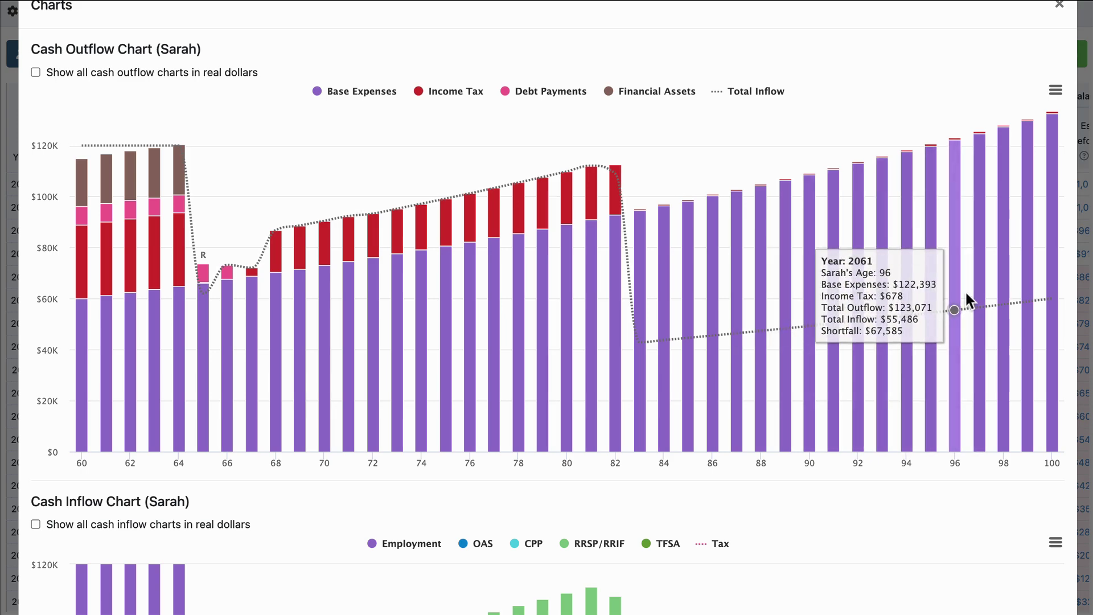
{"action": "scroll", "coordinate": [965, 290], "scroll_direction": "down", "scroll_amount": 5}
{"action": "scroll", "coordinate": [965, 293], "scroll_direction": "down", "scroll_amount": 10}
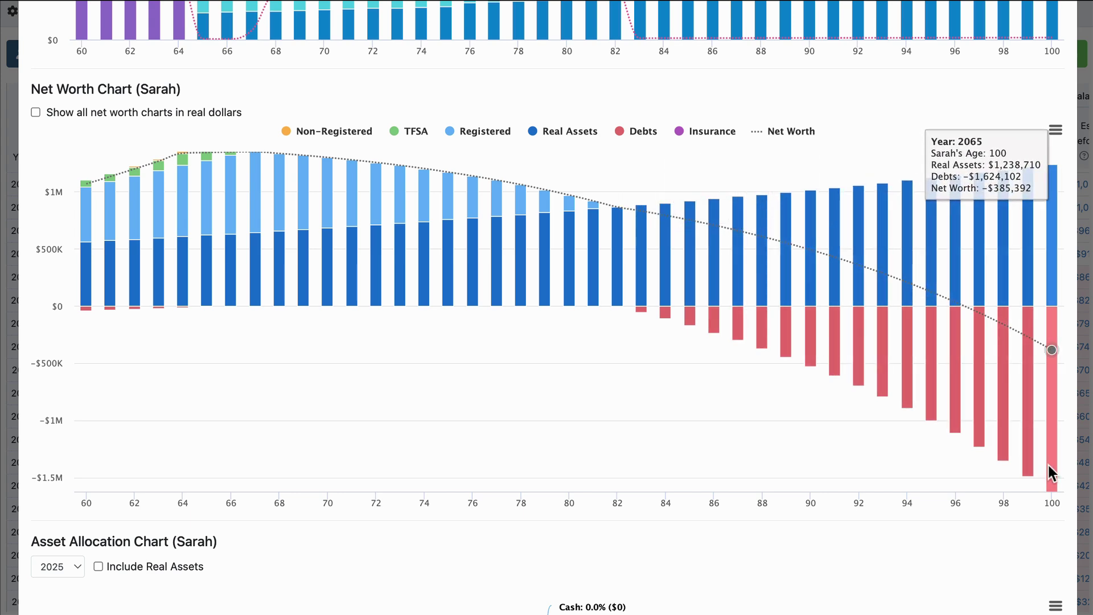
{"action": "scroll", "coordinate": [1051, 473], "scroll_direction": "up", "scroll_amount": 8}
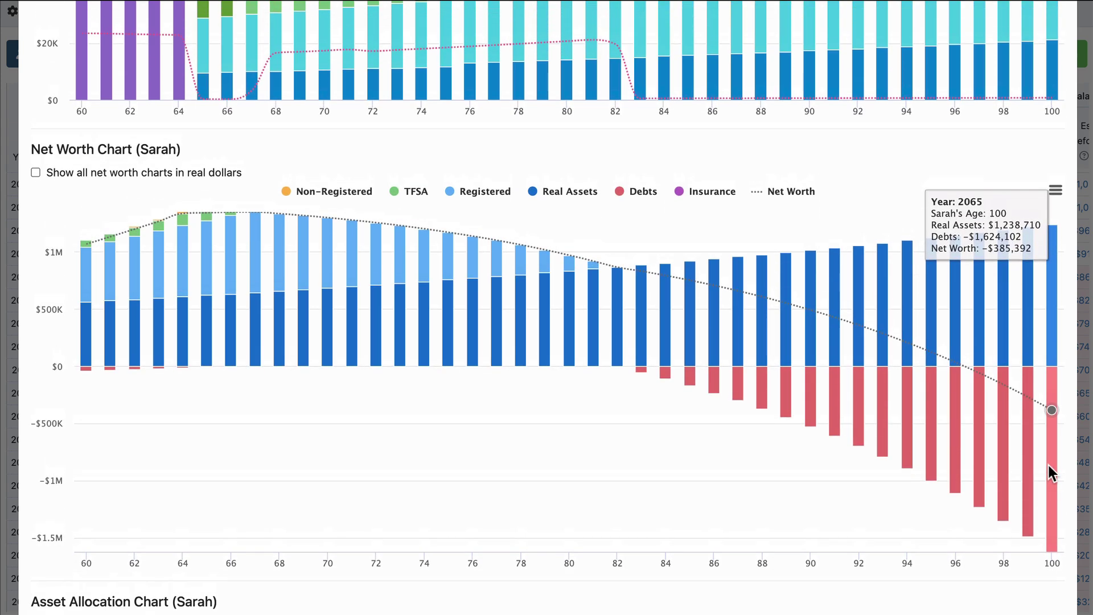
{"action": "scroll", "coordinate": [1051, 472], "scroll_direction": "up", "scroll_amount": 3}
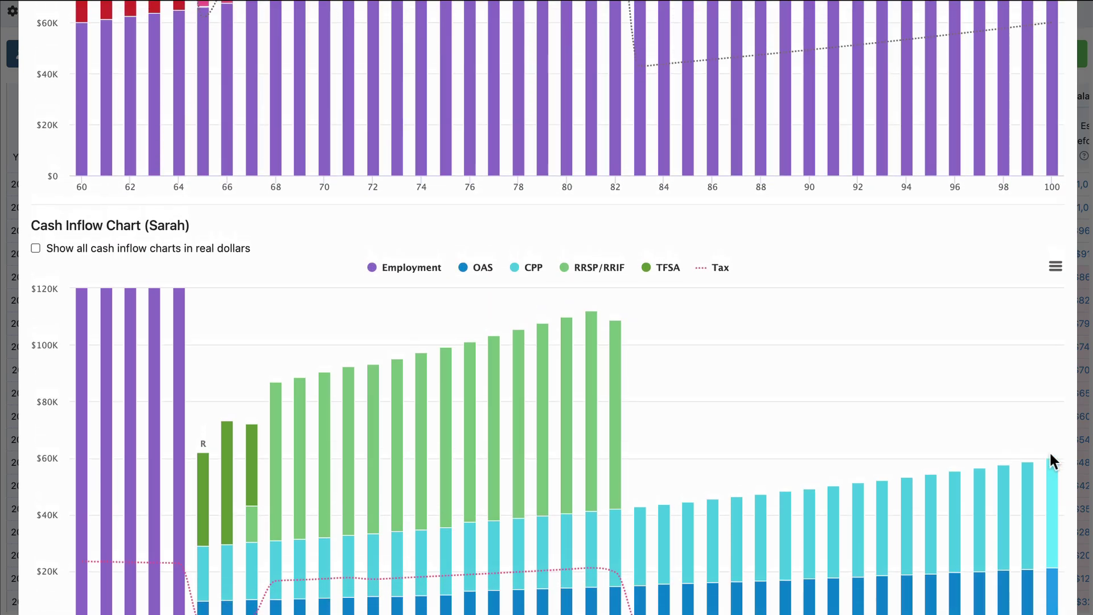
{"action": "key", "text": "Escape"}
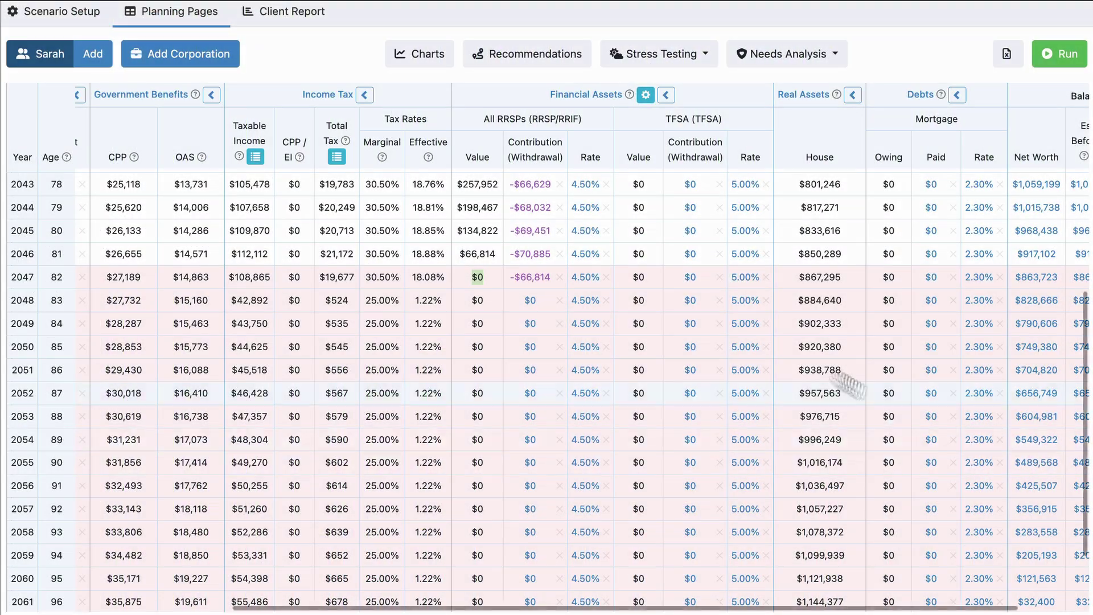
Open the Expense Summary page of the client report and examine the shortfall bars.
{"action": "left_click", "coordinate": [279, 11]}
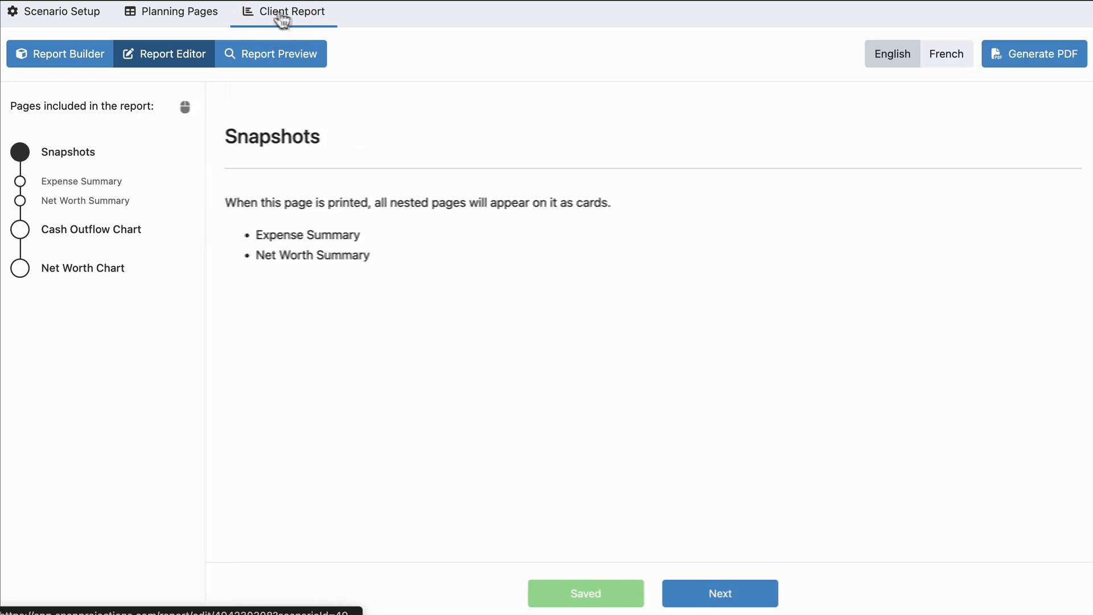
{"action": "left_click", "coordinate": [64, 179]}
{"action": "scroll", "coordinate": [476, 152], "scroll_direction": "down", "scroll_amount": 2}
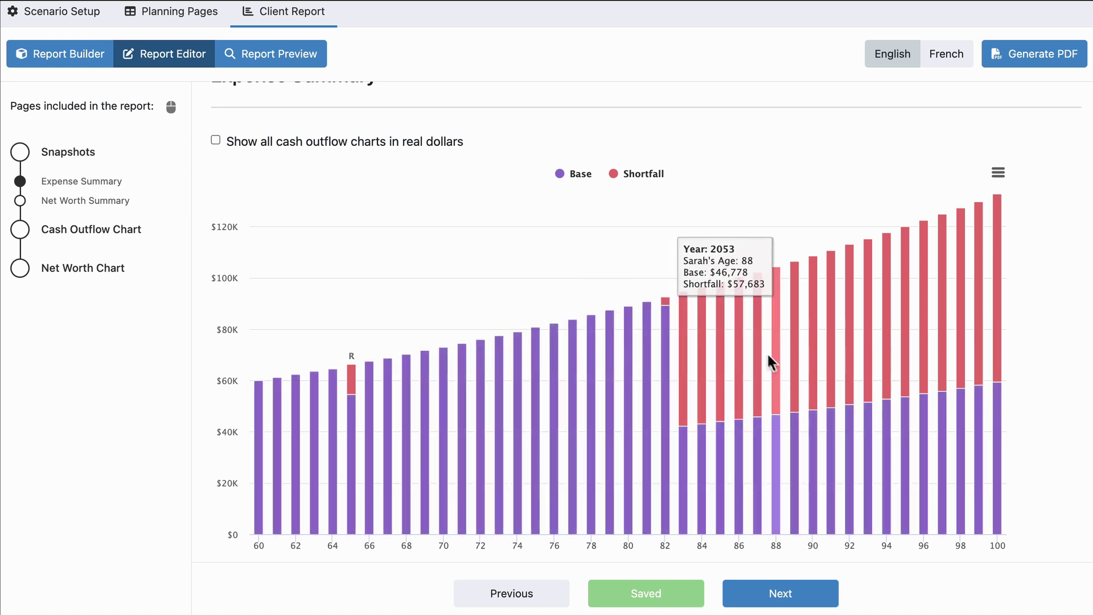
{"action": "scroll", "coordinate": [767, 353], "scroll_direction": "up", "scroll_amount": 1}
{"action": "scroll", "coordinate": [769, 361], "scroll_direction": "down", "scroll_amount": 1}
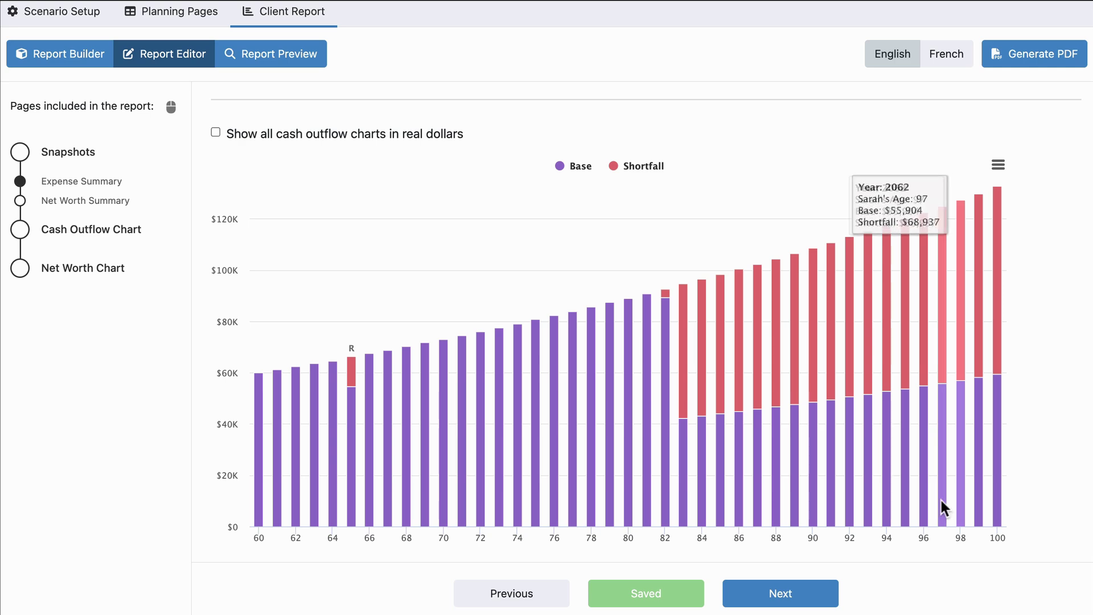
Open the report's Cash Outflow Chart page and show all cash outflow charts in real dollars.
{"action": "left_click", "coordinate": [107, 230]}
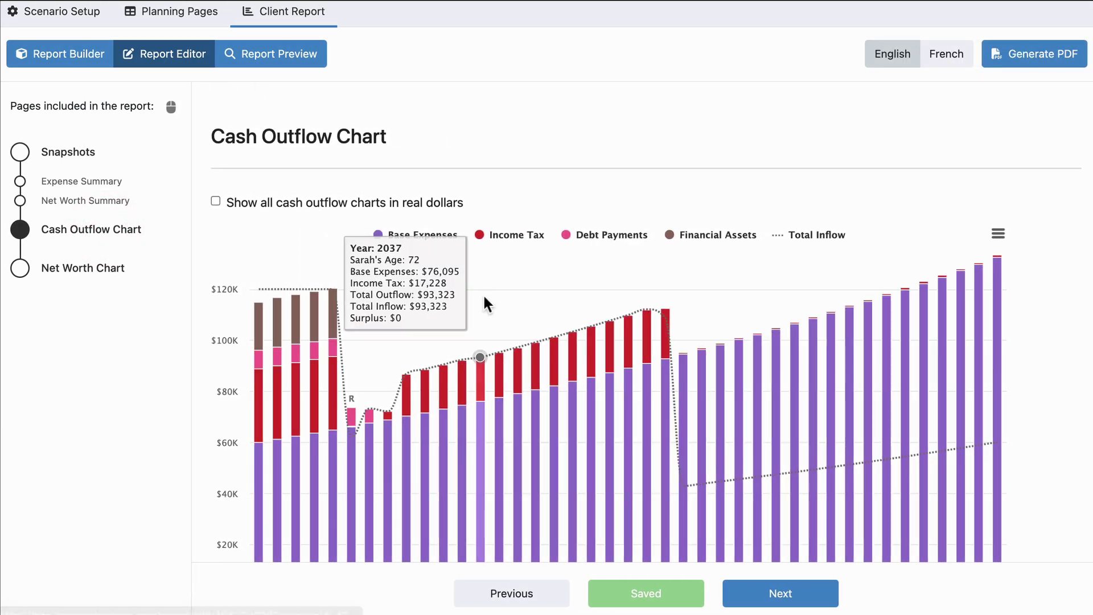
{"action": "scroll", "coordinate": [483, 293], "scroll_direction": "down", "scroll_amount": 1}
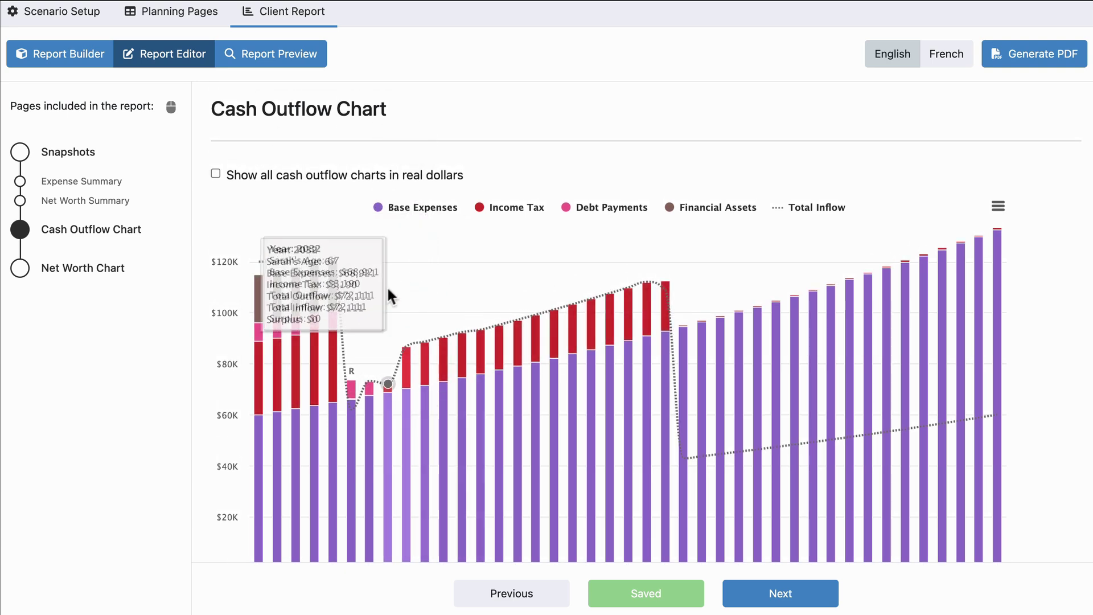
{"action": "scroll", "coordinate": [384, 285], "scroll_direction": "down", "scroll_amount": 2}
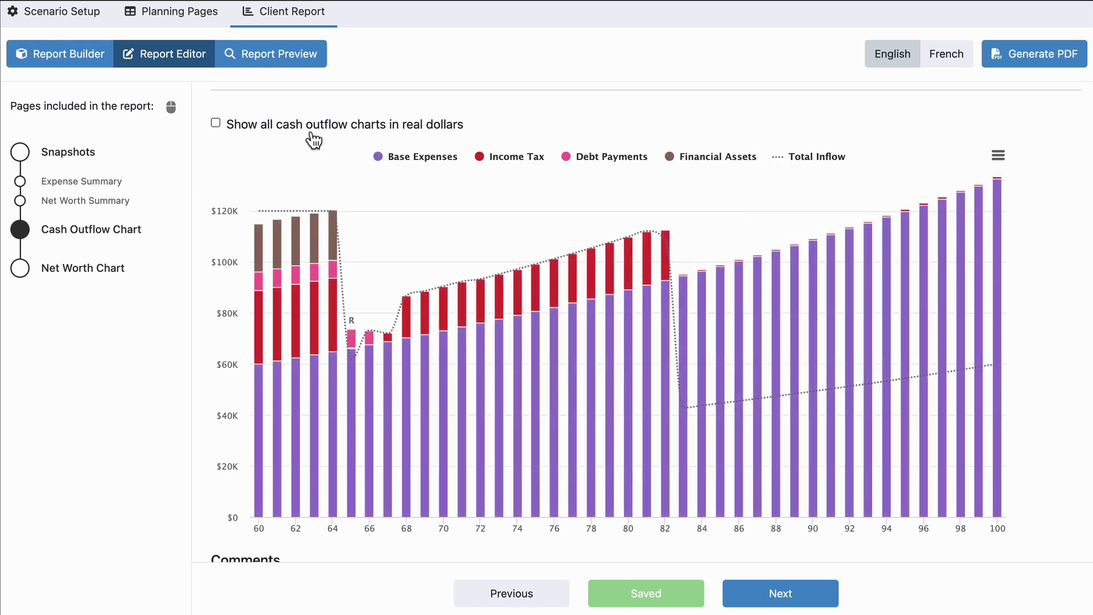
{"action": "left_click", "coordinate": [279, 132]}
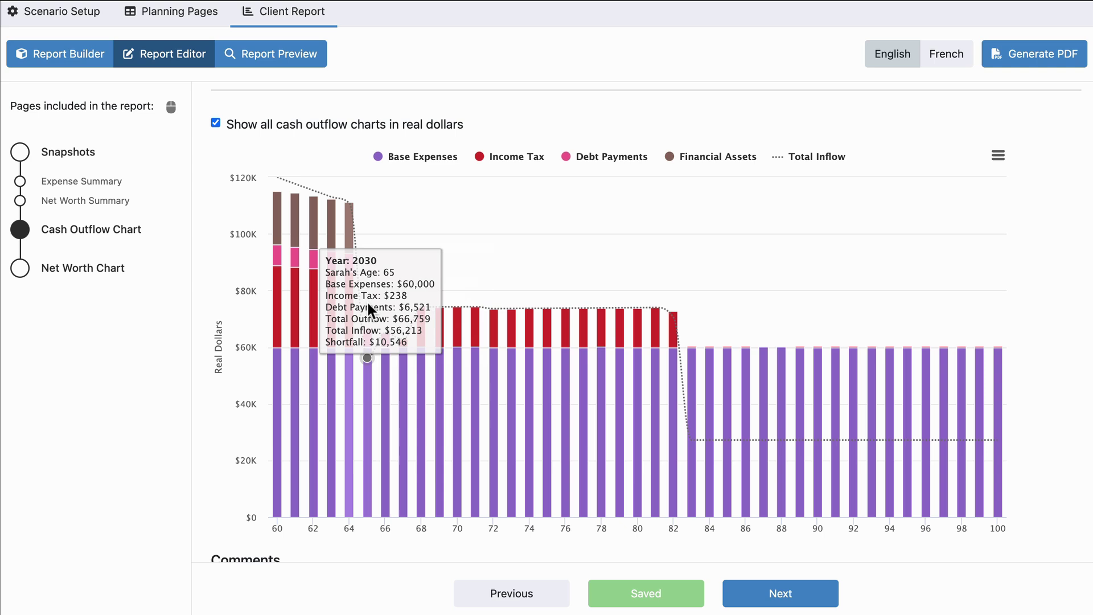
Return to the planning pages and check the mortgage payments in the debts columns for 2025.
{"action": "left_click", "coordinate": [165, 21]}
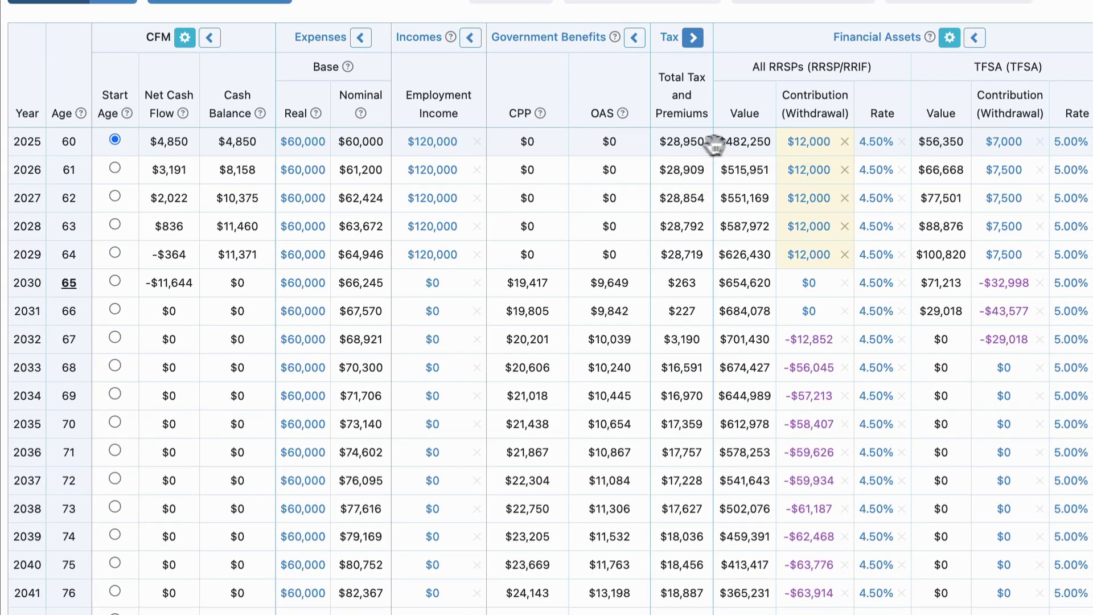
{"action": "scroll", "coordinate": [807, 152], "scroll_direction": "right", "scroll_amount": 2}
{"action": "scroll", "coordinate": [807, 153], "scroll_direction": "right", "scroll_amount": 10}
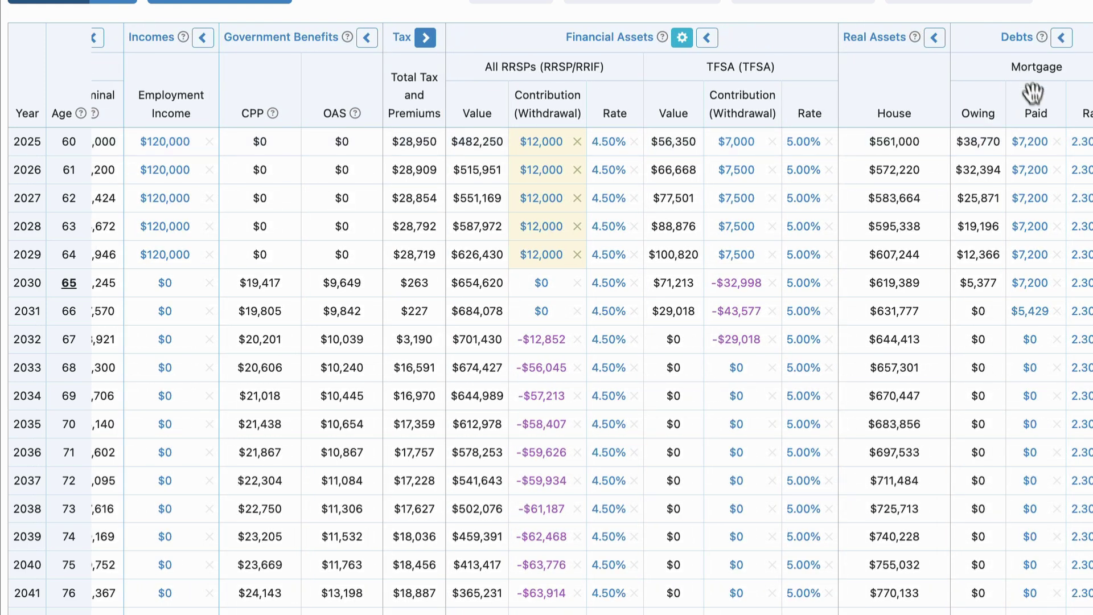
{"action": "mouse_move", "coordinate": [1028, 153]}
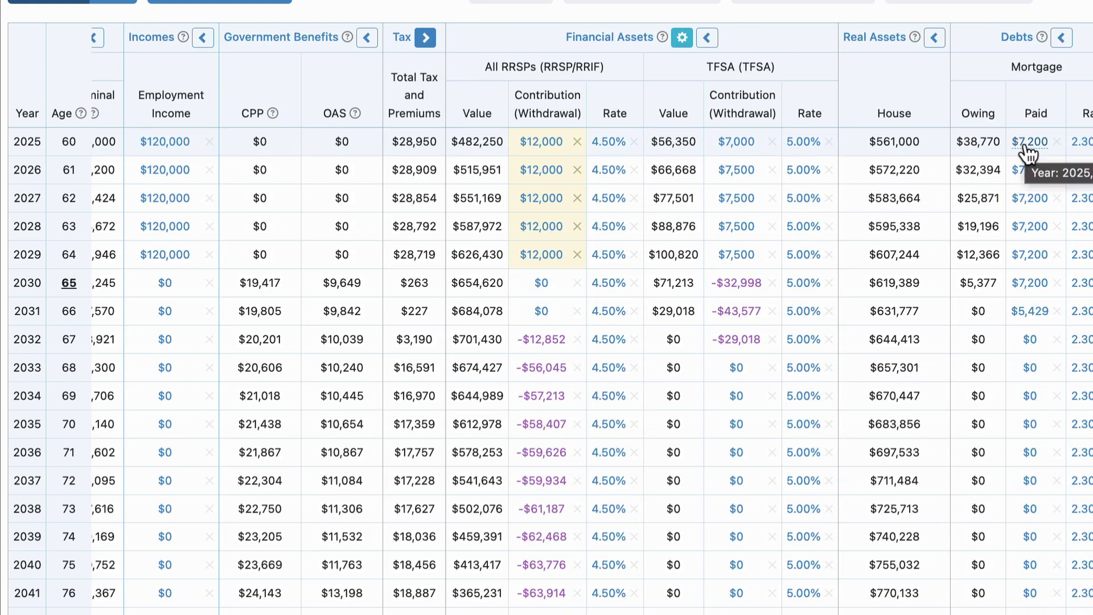
Examine the RRSP contributions and TFSA values before retirement, and mark the age 63 cash balance for comparison with the age 64 net cash flow.
{"action": "scroll", "coordinate": [1028, 152], "scroll_direction": "left", "scroll_amount": 5}
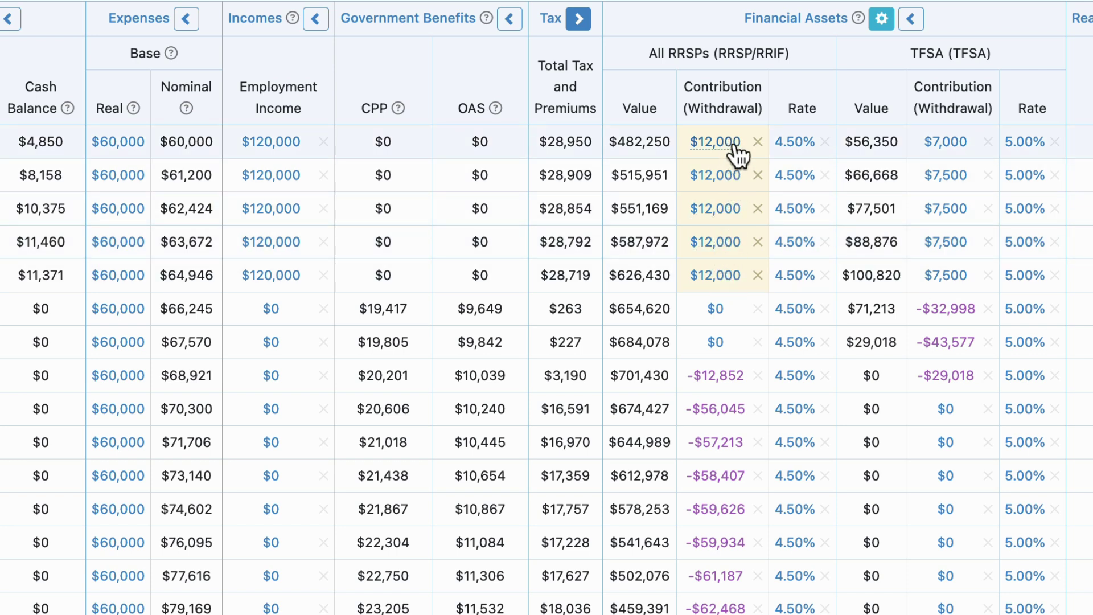
{"action": "mouse_move", "coordinate": [739, 153]}
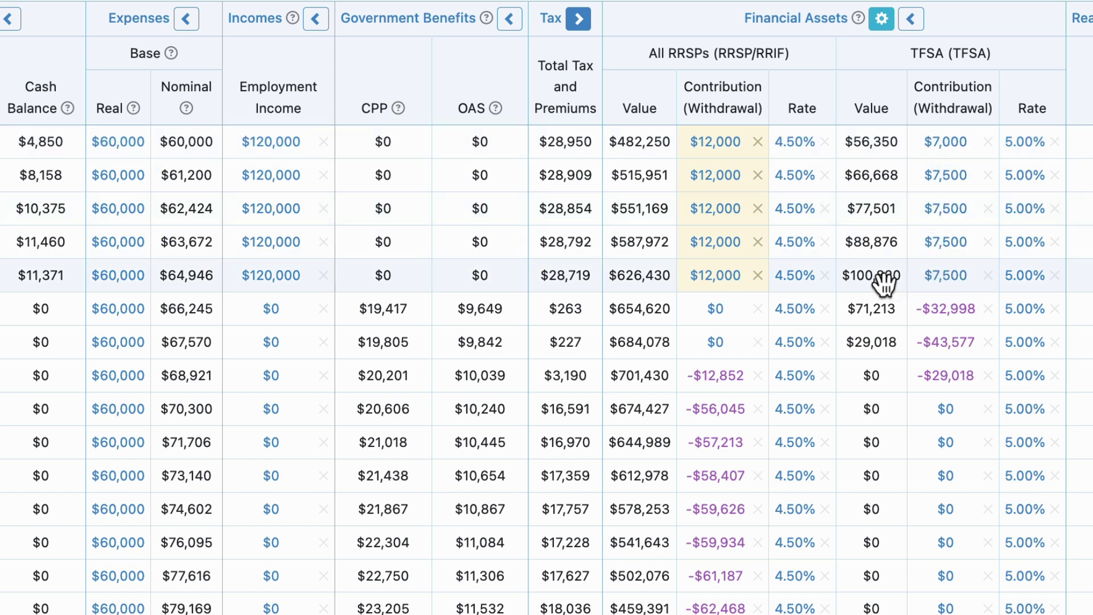
{"action": "mouse_move", "coordinate": [883, 283]}
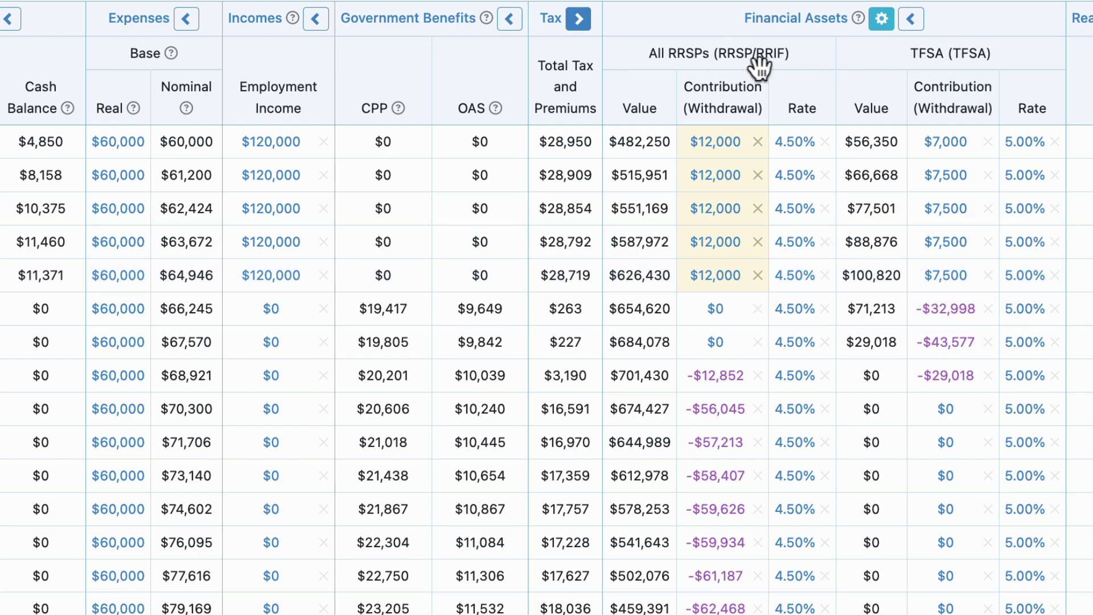
{"action": "mouse_move", "coordinate": [743, 64]}
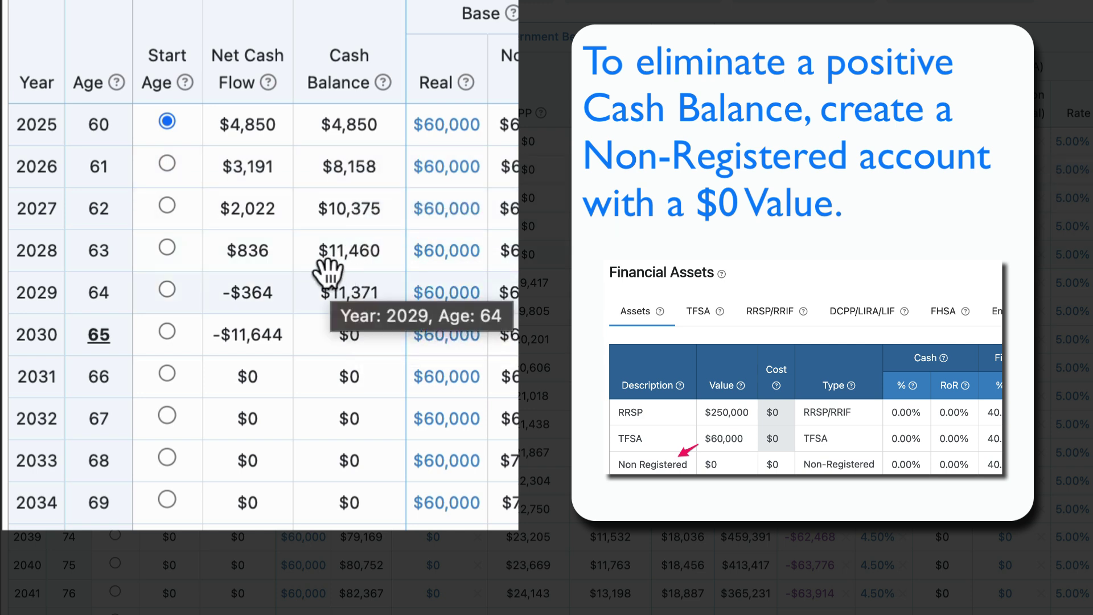
{"action": "double_click", "coordinate": [373, 262]}
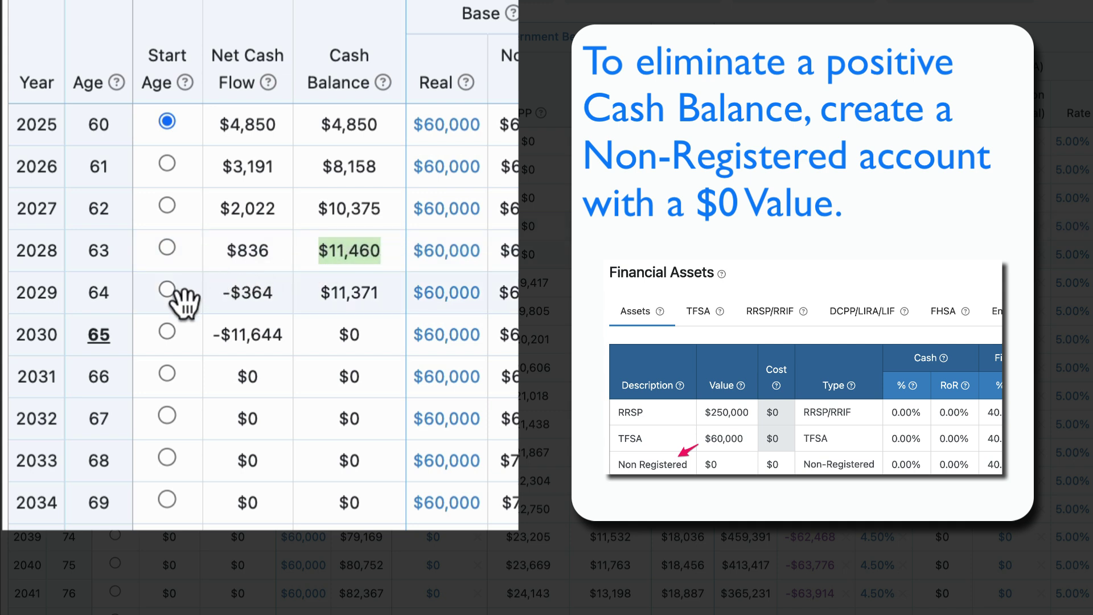
{"action": "left_click", "coordinate": [226, 292]}
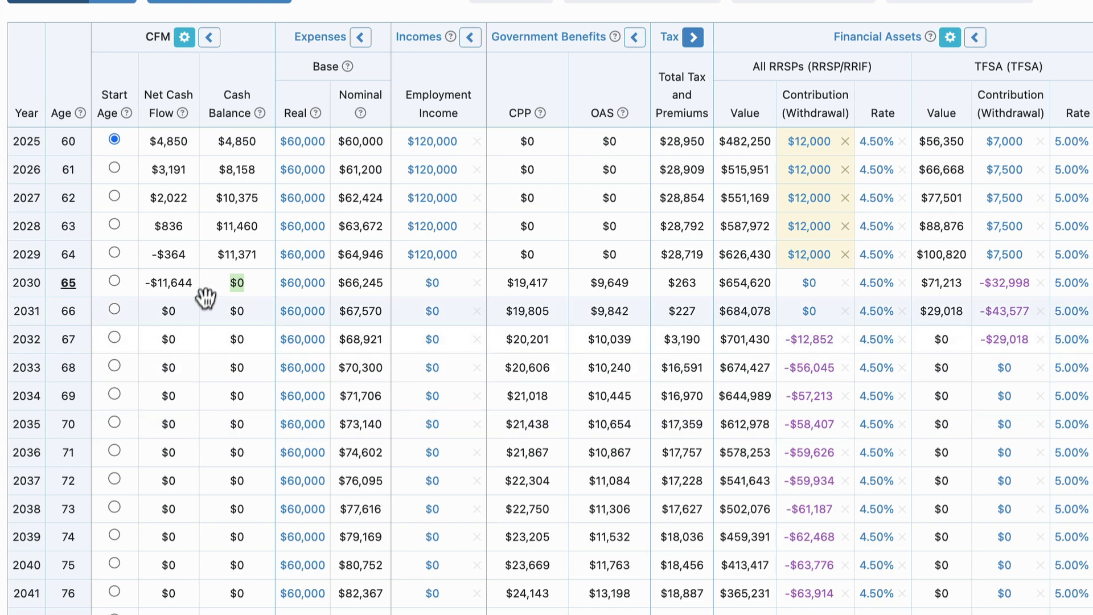
Open the Cash Balance settings in the scenario setup.
{"action": "scroll", "coordinate": [207, 297], "scroll_direction": "up", "scroll_amount": 1}
{"action": "scroll", "coordinate": [207, 317], "scroll_direction": "up", "scroll_amount": 2}
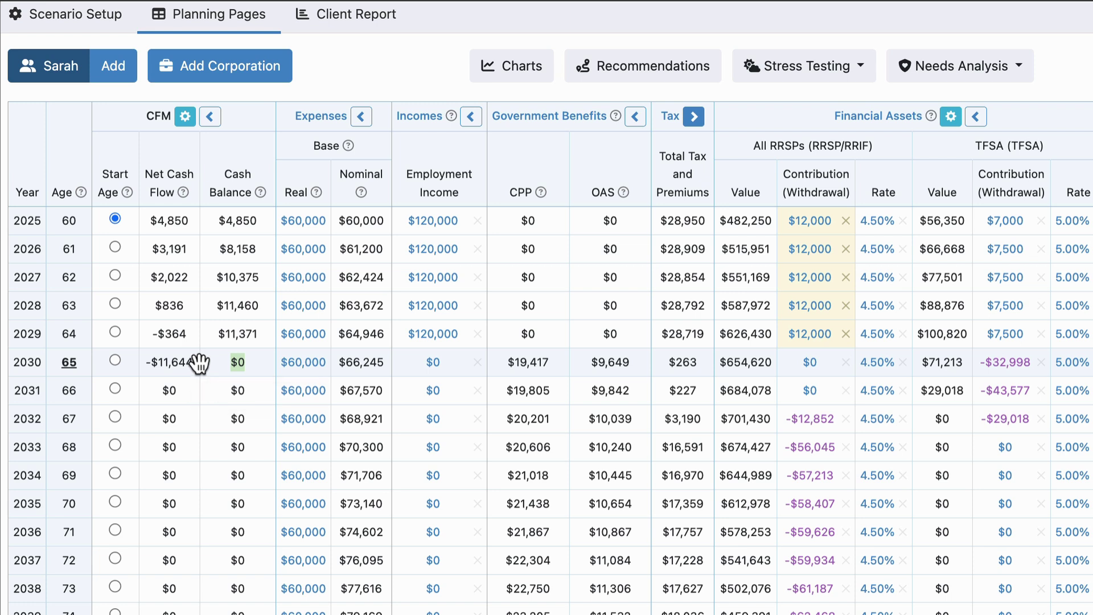
{"action": "left_click", "coordinate": [97, 33]}
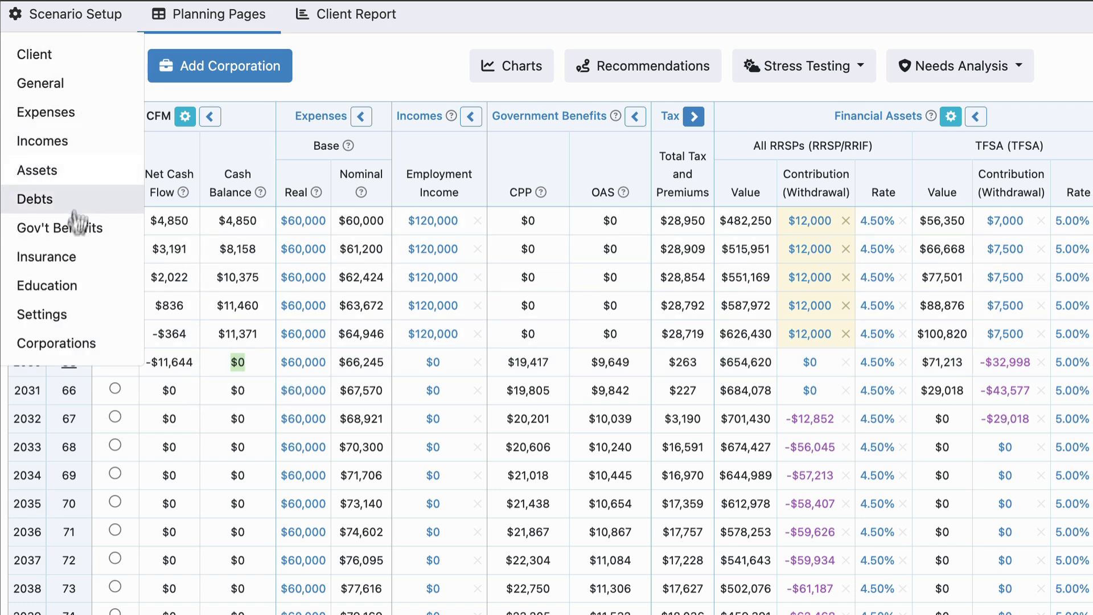
{"action": "mouse_move", "coordinate": [70, 313]}
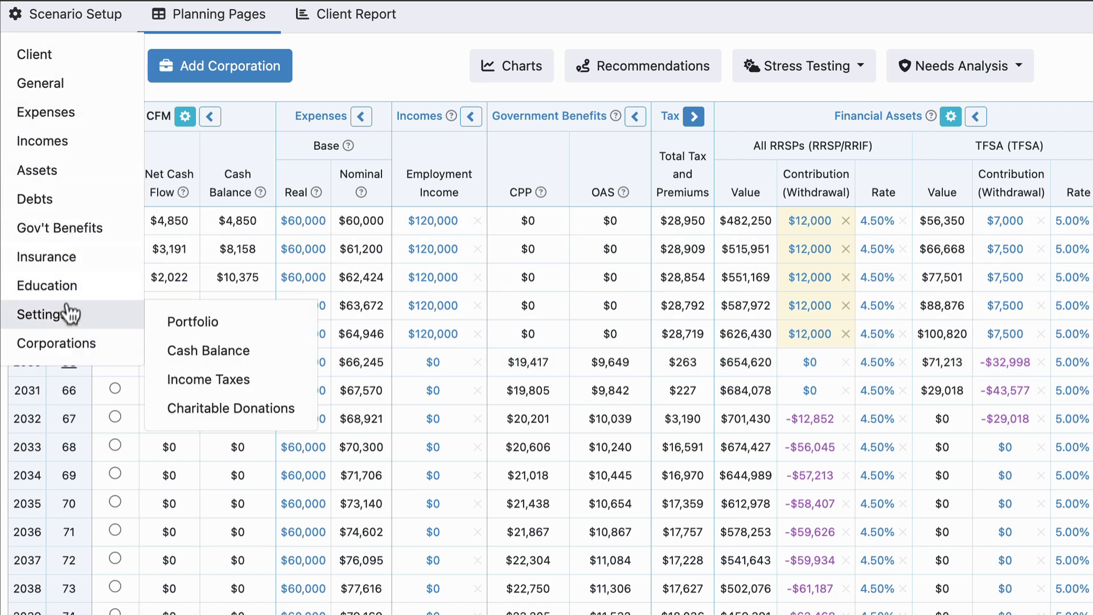
{"action": "left_click", "coordinate": [211, 350]}
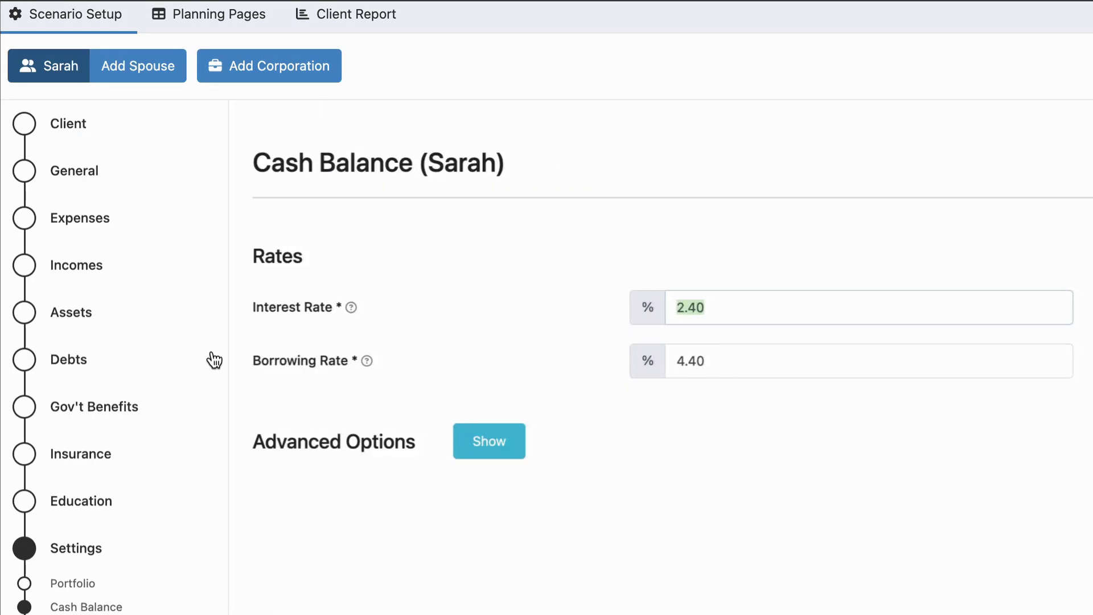